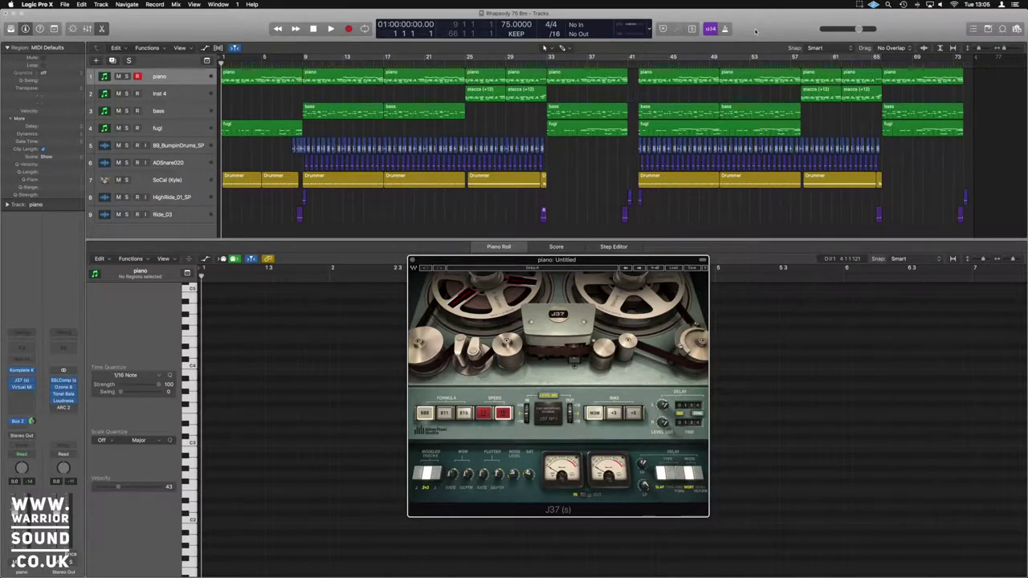
# Start playback of the Rhapsody project to hear the piano through the J37.
pyautogui.press('space')
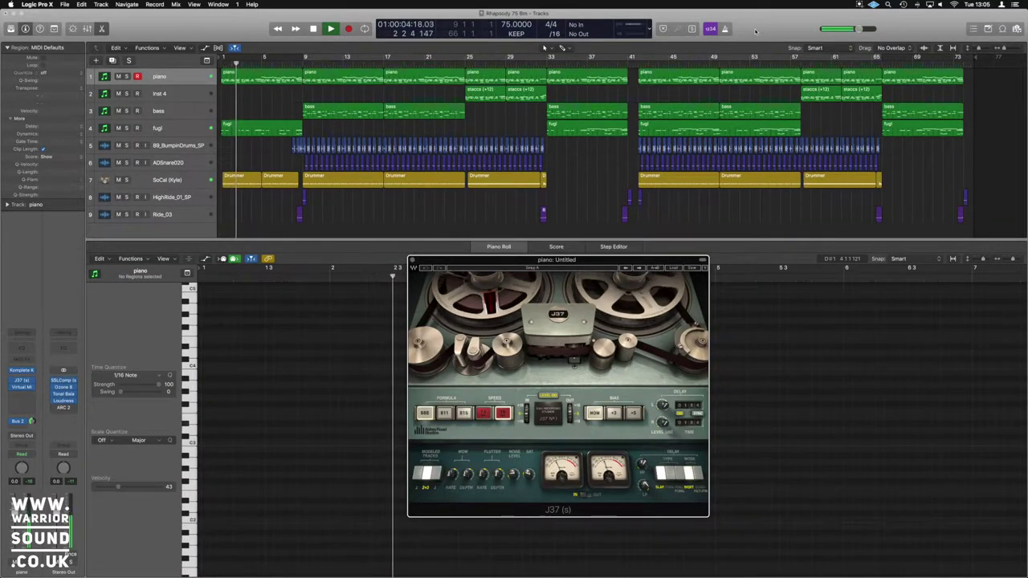
# Stop the song's playback.
pyautogui.press('space')
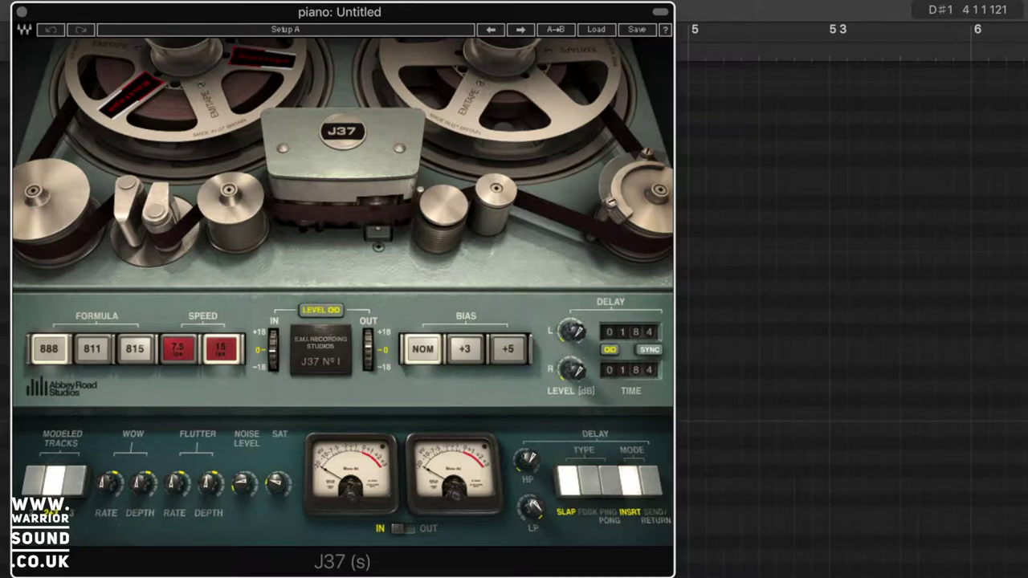
# Turn on Cycle mode so a section of the song loops.
pyautogui.press('c')
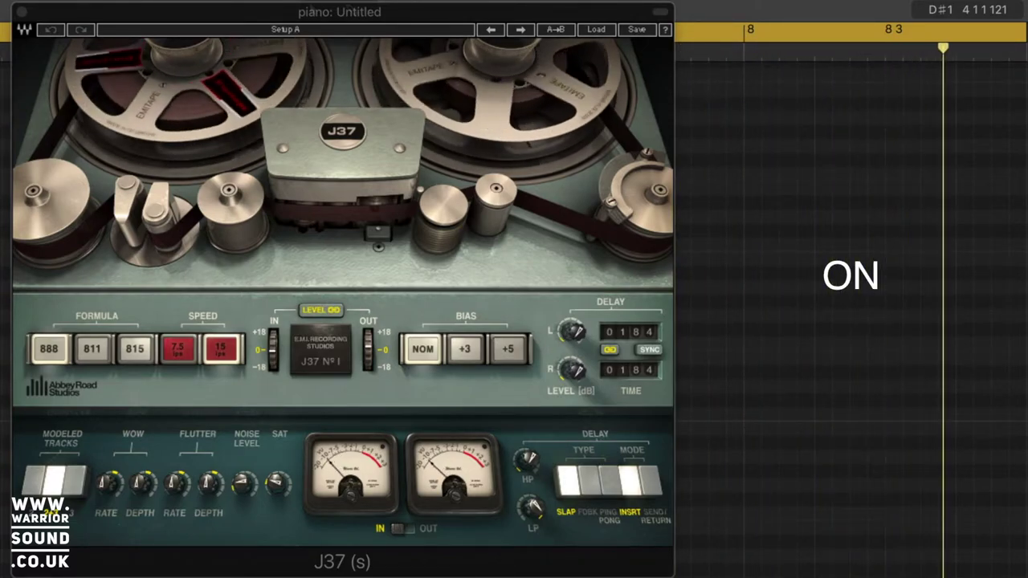
# Stop playback, then restart the looped cycle through the J37.
pyautogui.press('space')
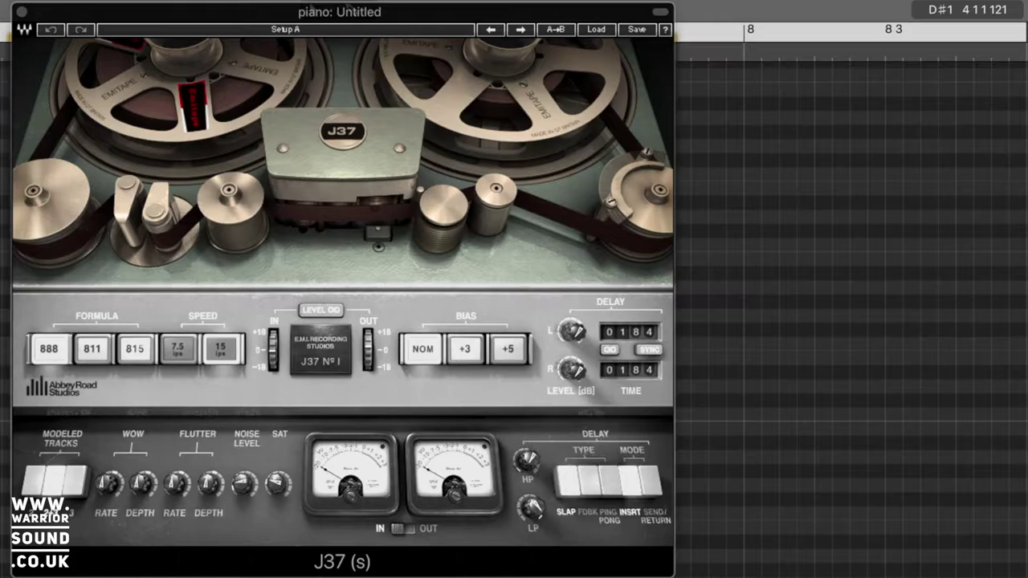
pyautogui.press('space')
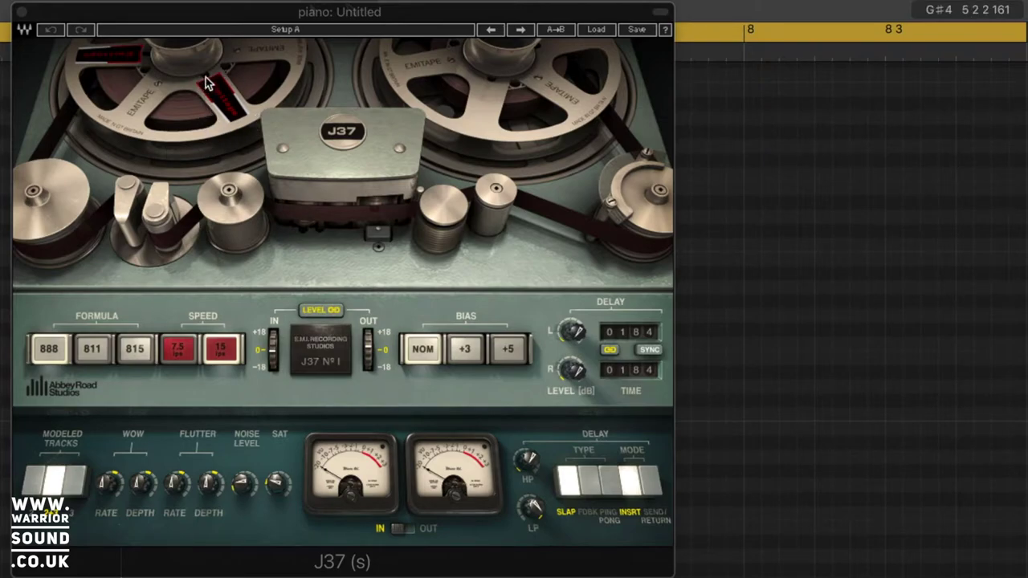
pyautogui.click(93, 350)
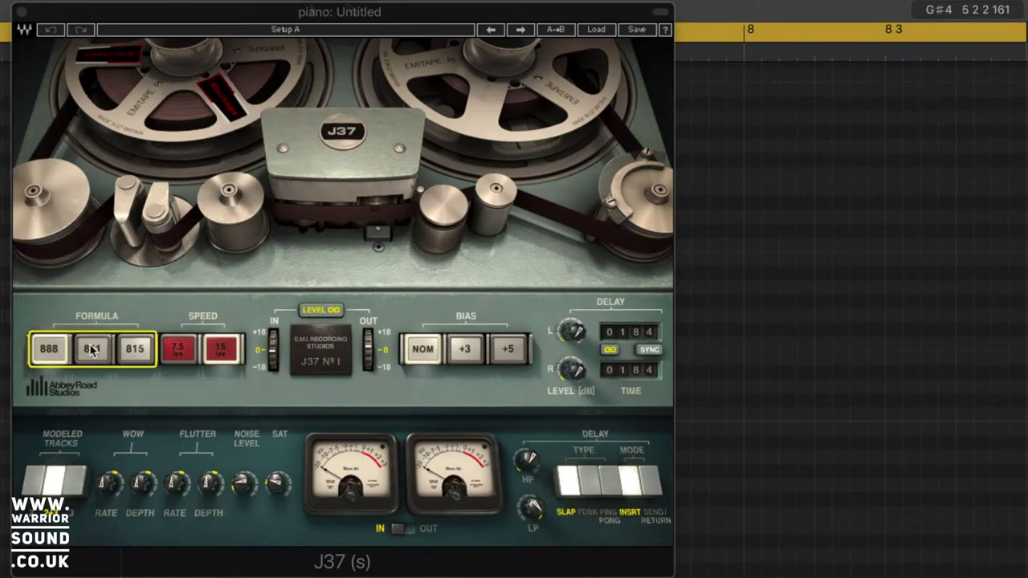
pyautogui.click(135, 355)
pyautogui.click(51, 357)
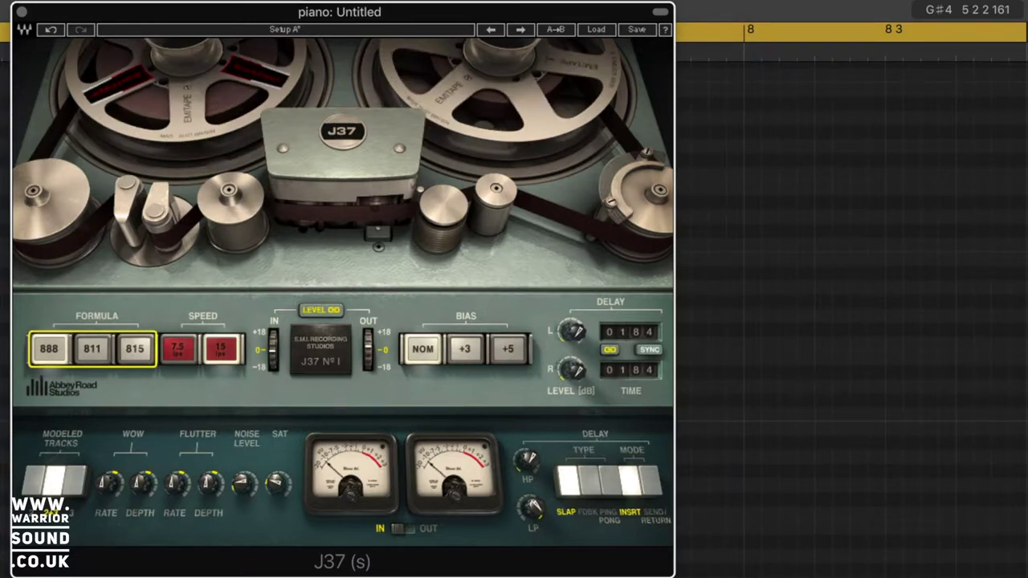
pyautogui.click(90, 351)
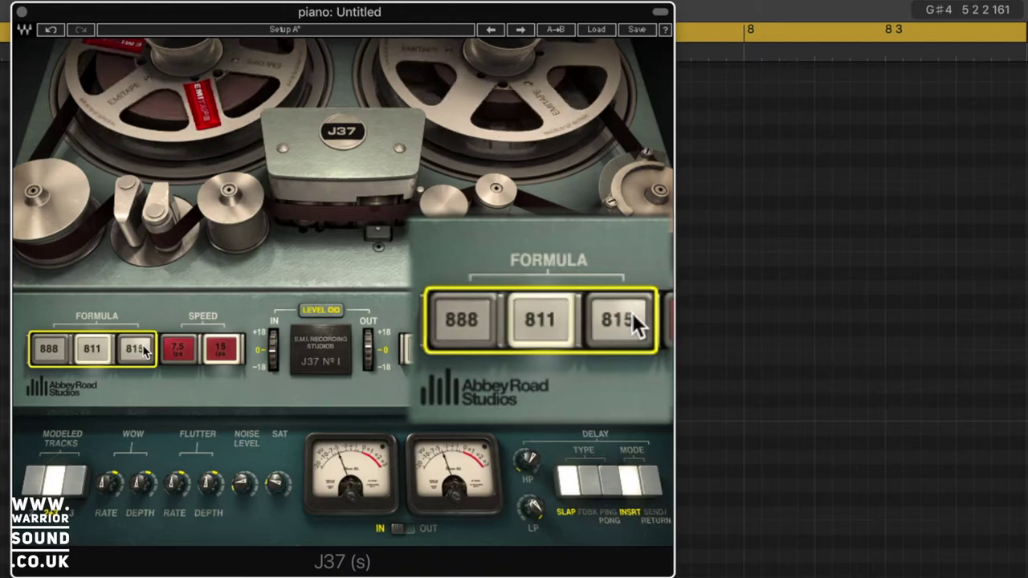
pyautogui.click(143, 350)
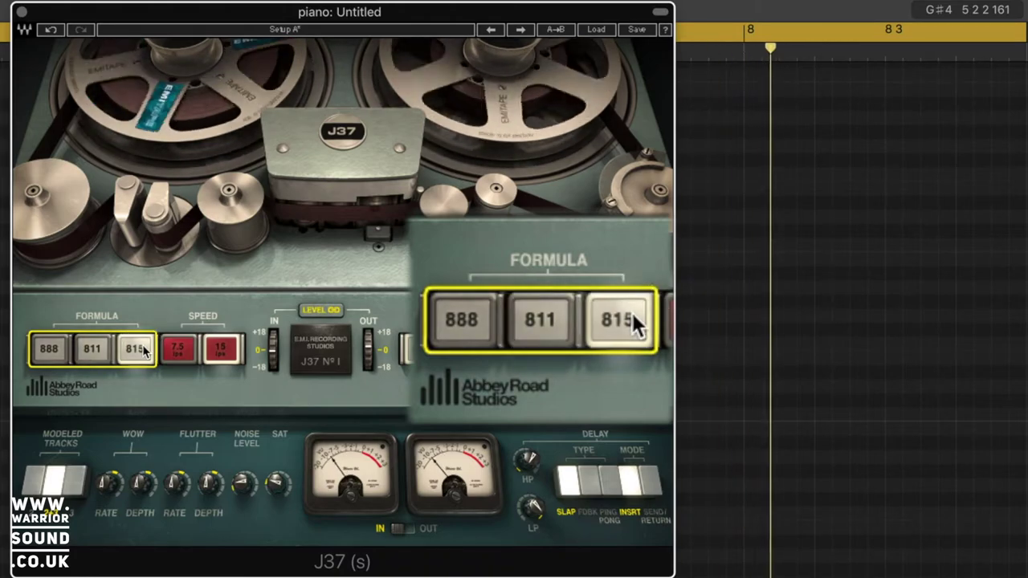
pyautogui.click(48, 353)
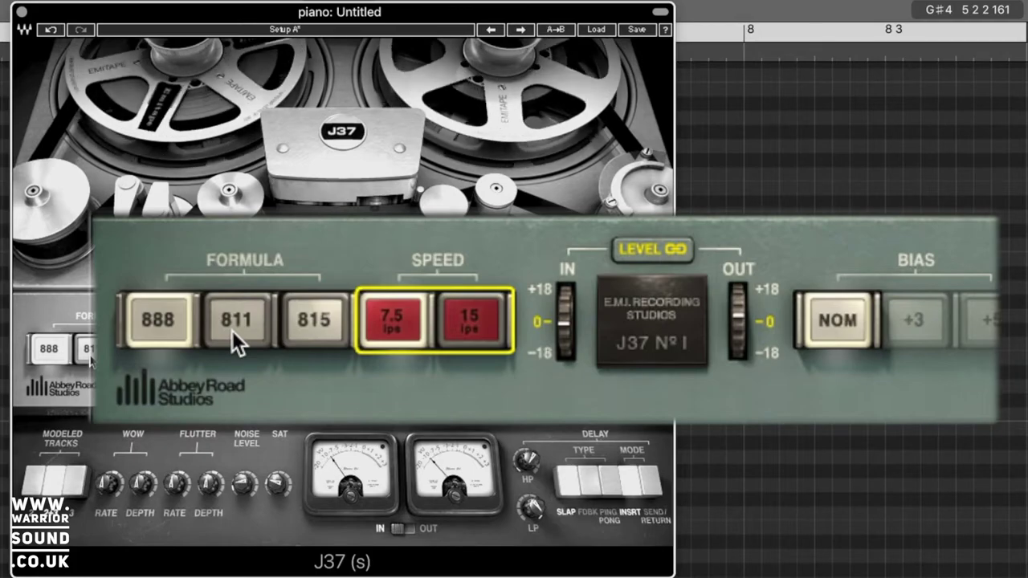
# Set the J37 tape formula to 811 at 15 ips, then compare against 7.5 ips.
pyautogui.click(90, 359)
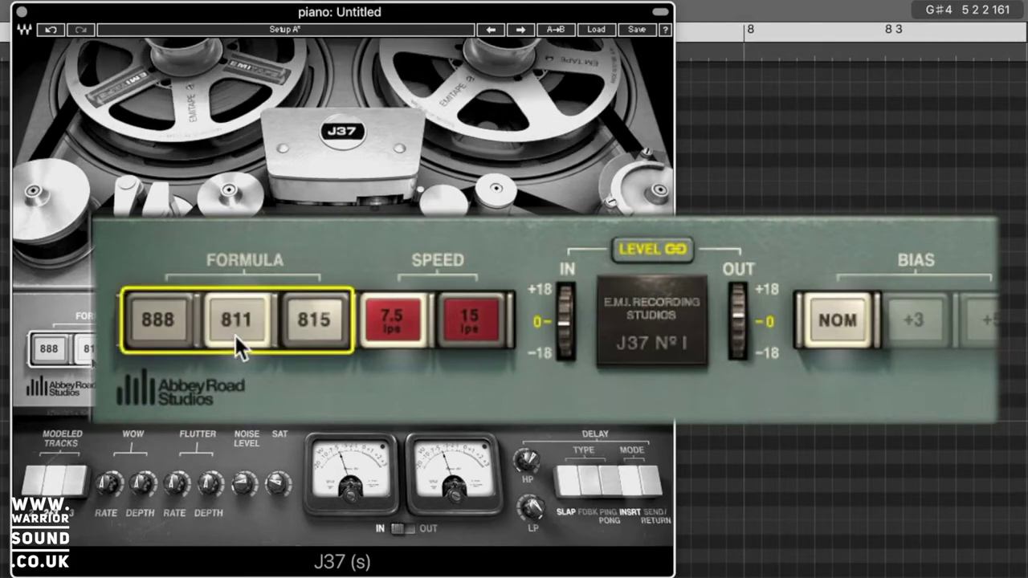
pyautogui.click(473, 331)
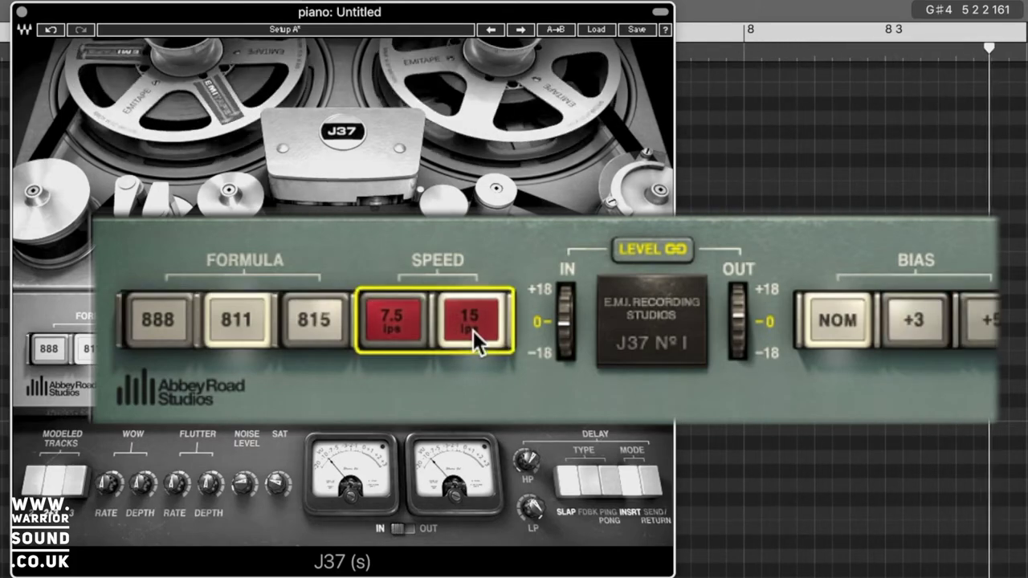
pyautogui.click(396, 325)
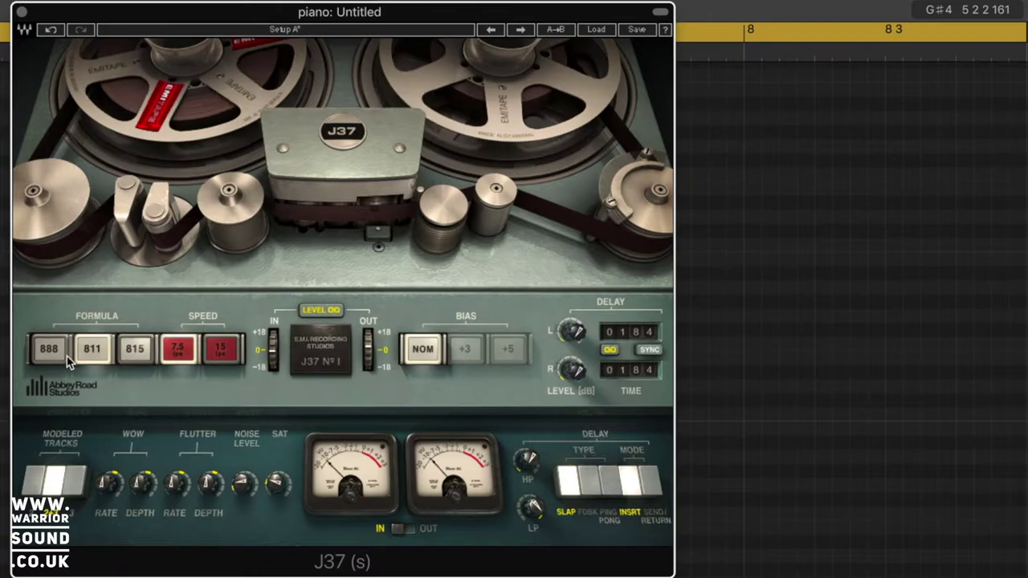
# Return the tape speed to 15 ips and raise the J37 input level to about +5.5 dB.
pyautogui.click(223, 349)
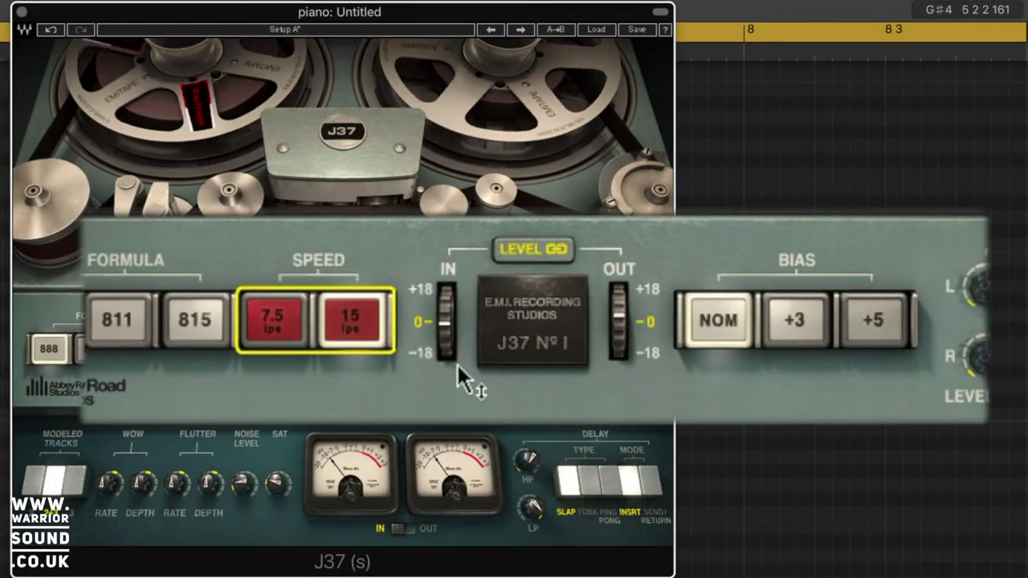
pyautogui.click(446, 337)
pyautogui.moveTo(447, 338)
pyautogui.mouseDown()
pyautogui.moveTo(447, 319)
pyautogui.moveTo(450, 357)
pyautogui.mouseUp()
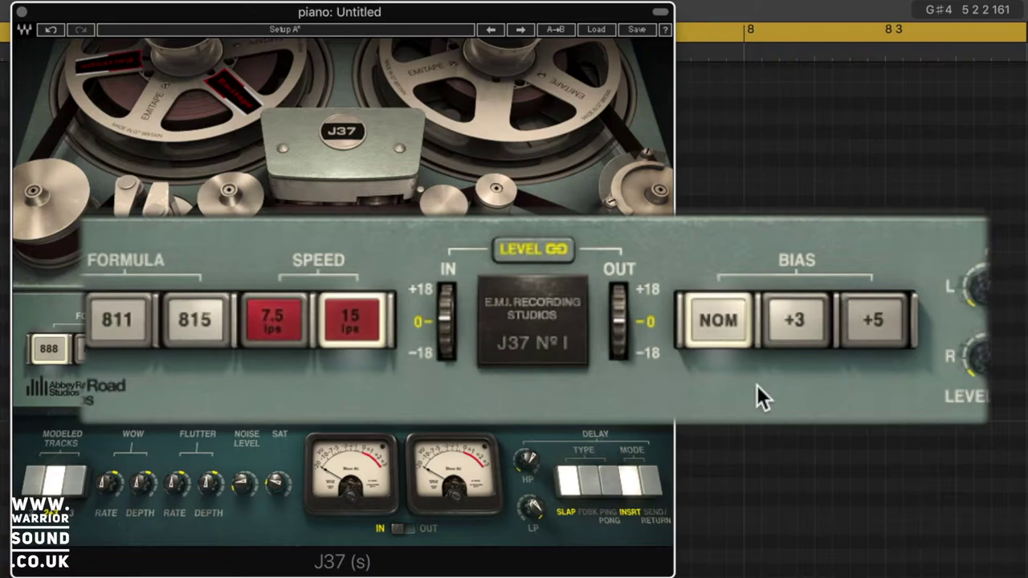
pyautogui.click(796, 321)
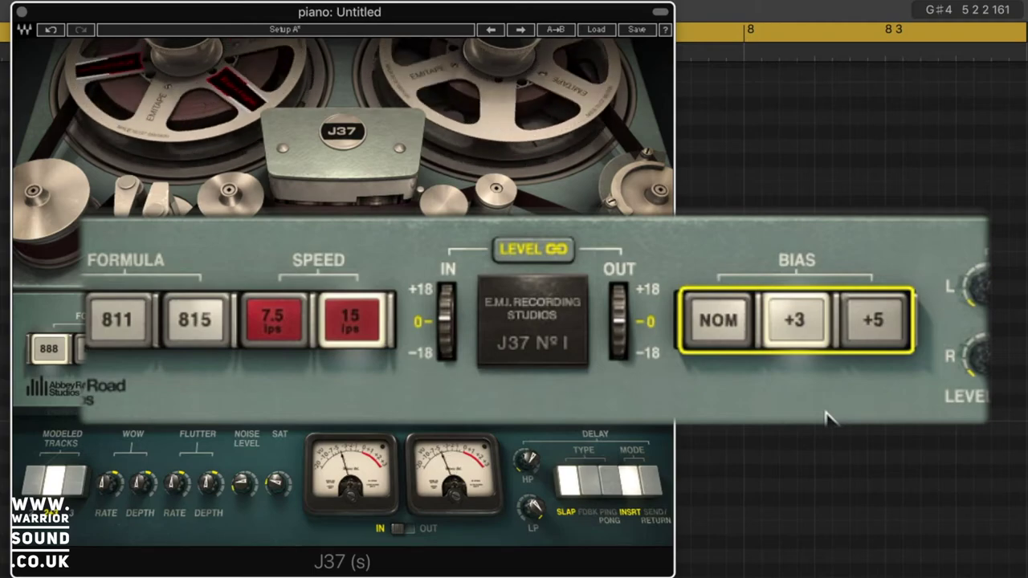
pyautogui.click(874, 317)
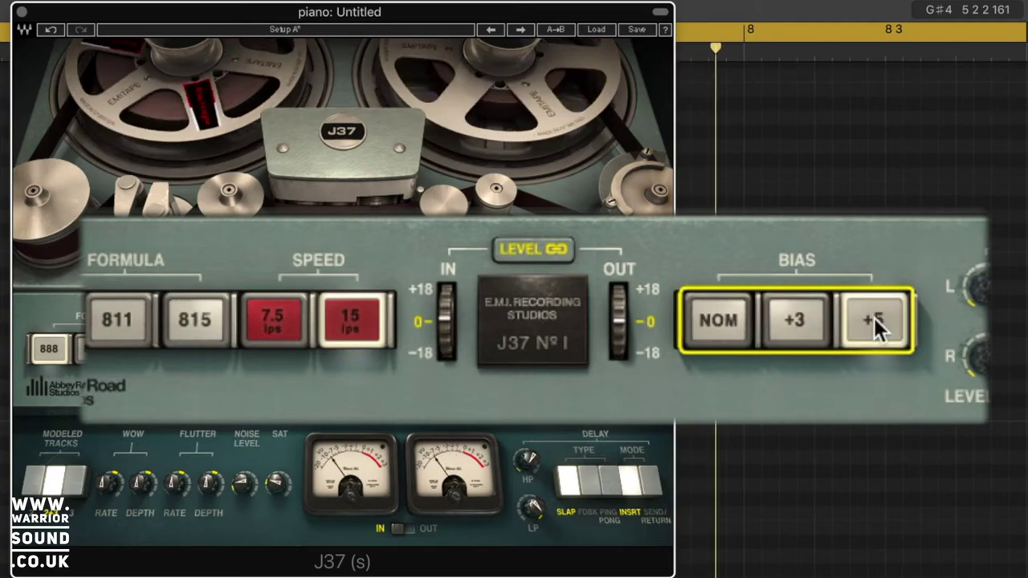
pyautogui.click(709, 324)
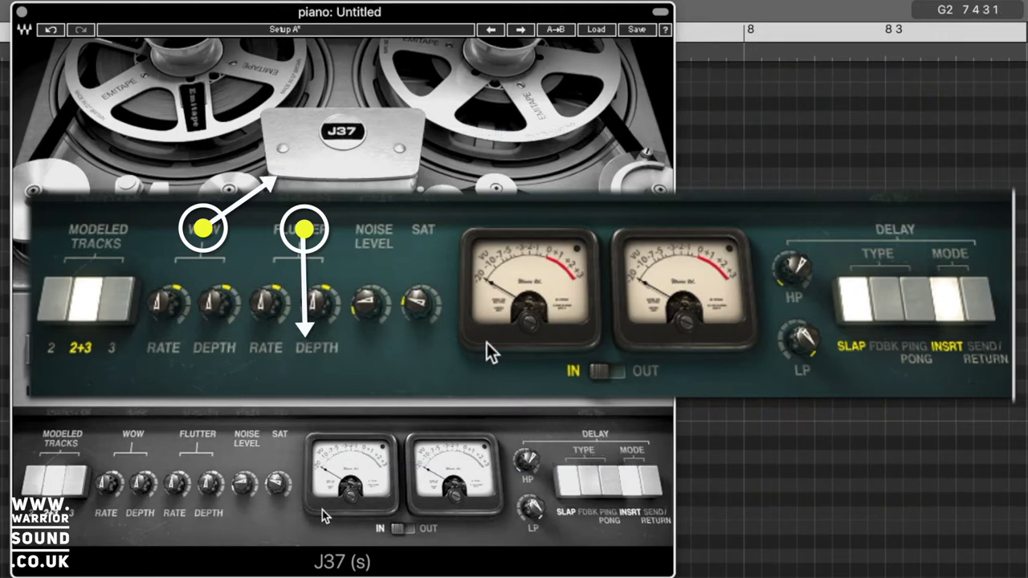
# Turn the J37 wow depth fully off, then bring the wow rate down to 0.0.
pyautogui.moveTo(221, 329); pyautogui.dragTo(222, 361)
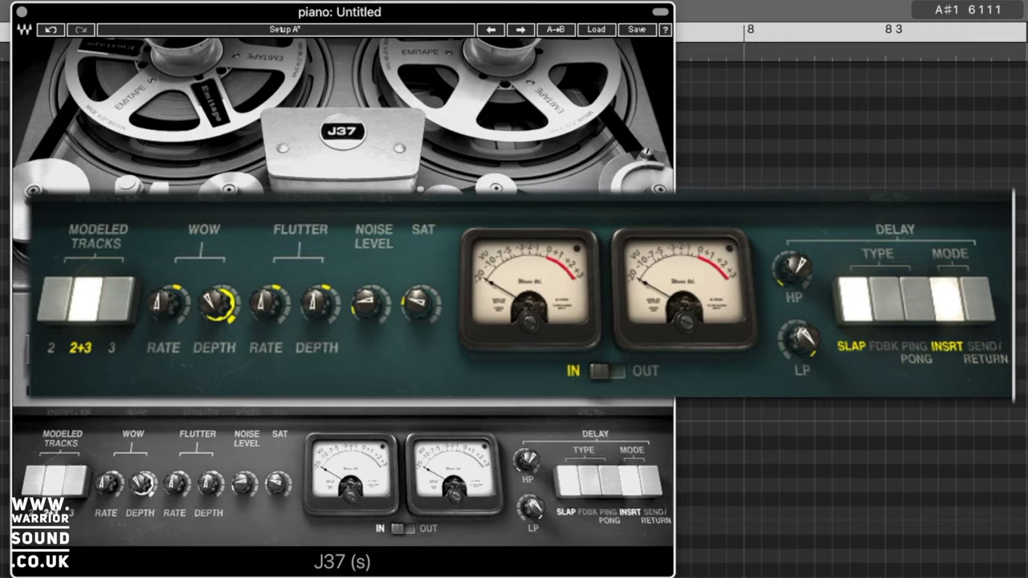
pyautogui.moveTo(219, 301); pyautogui.dragTo(215, 305)
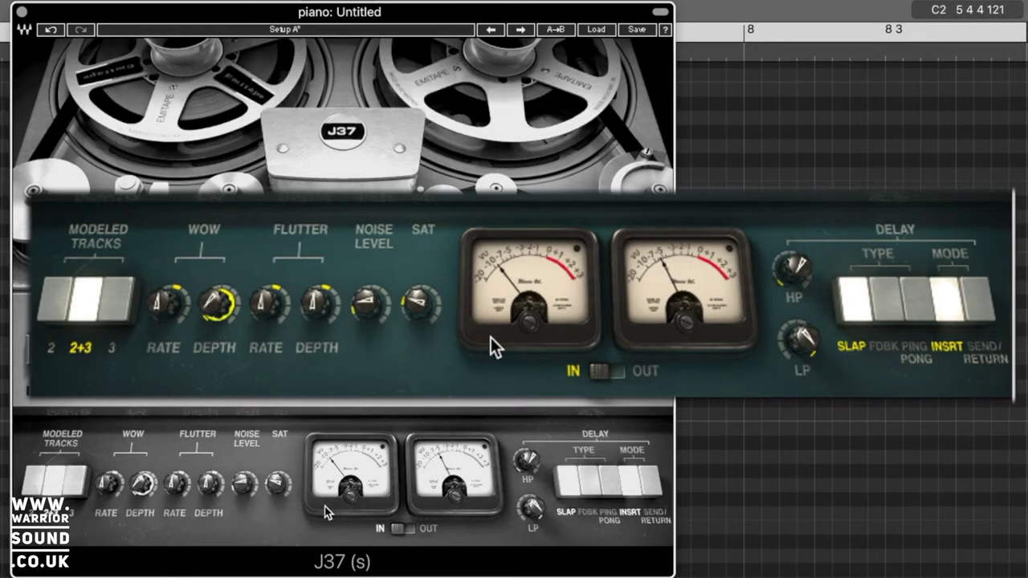
pyautogui.moveTo(437, 331)
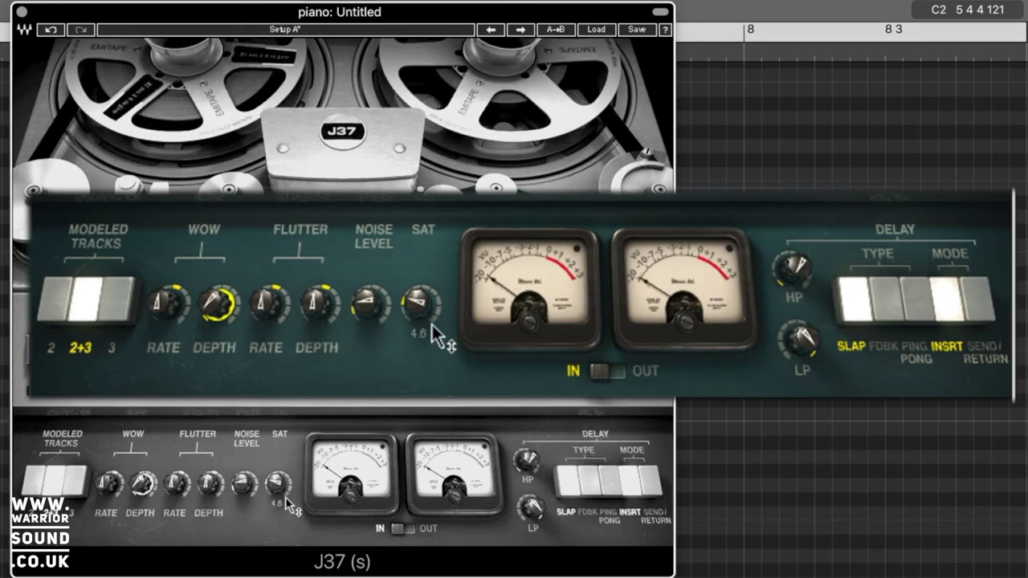
pyautogui.moveTo(169, 305)
pyautogui.mouseDown()
pyautogui.moveTo(170, 315)
pyautogui.moveTo(217, 309)
pyautogui.moveTo(216, 325)
pyautogui.moveTo(215, 294)
pyautogui.moveTo(169, 300)
pyautogui.mouseUp()
pyautogui.click(169, 309)
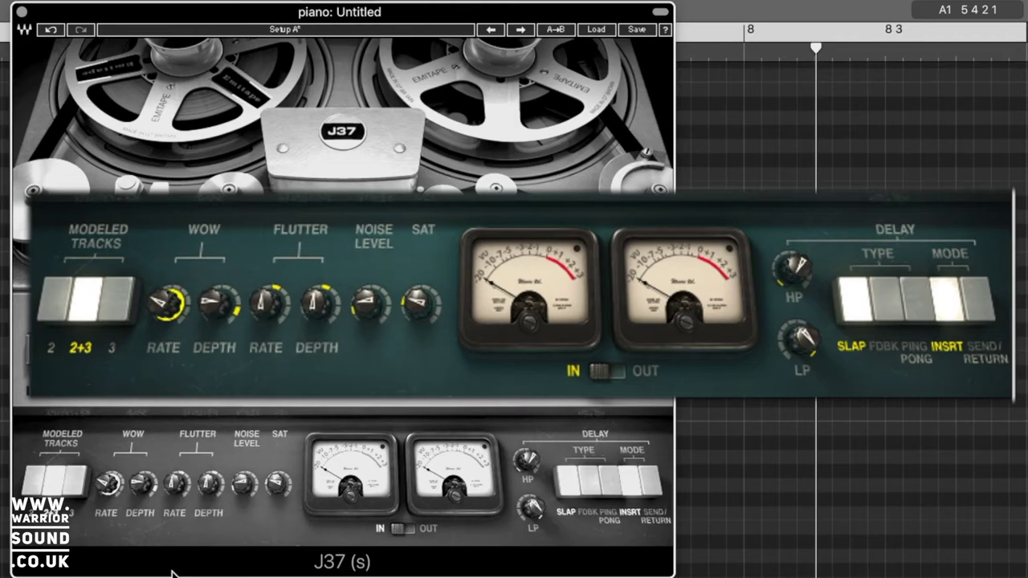
pyautogui.moveTo(109, 483)
pyautogui.mouseDown()
pyautogui.moveTo(109, 473)
pyautogui.moveTo(105, 484)
pyautogui.mouseUp()
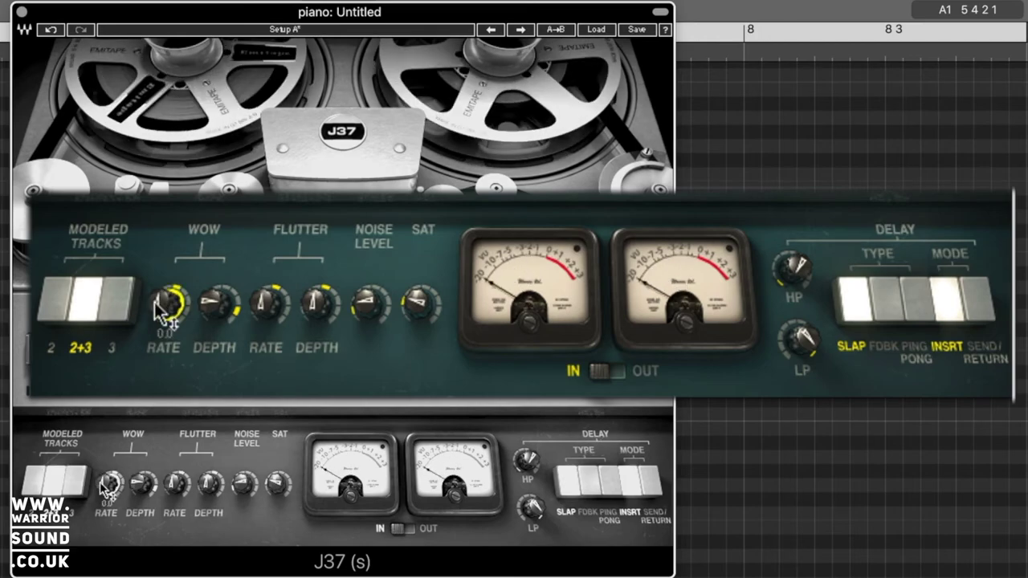
# Raise wow depth to about halfway and settle flutter depth at 13.0 dB after peaking at 50 dB.
pyautogui.moveTo(142, 482); pyautogui.dragTo(142, 479)
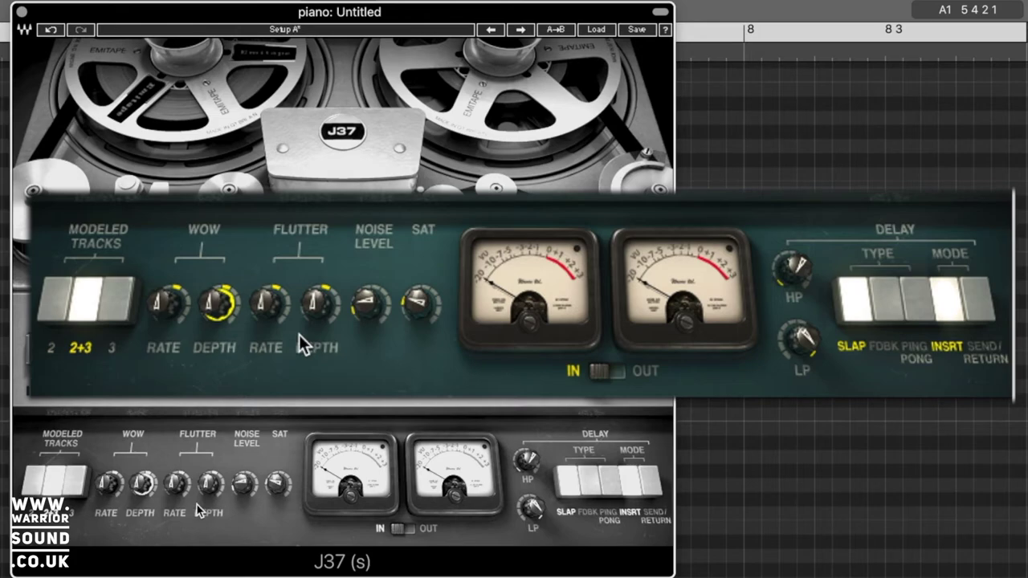
pyautogui.moveTo(210, 484); pyautogui.dragTo(211, 474)
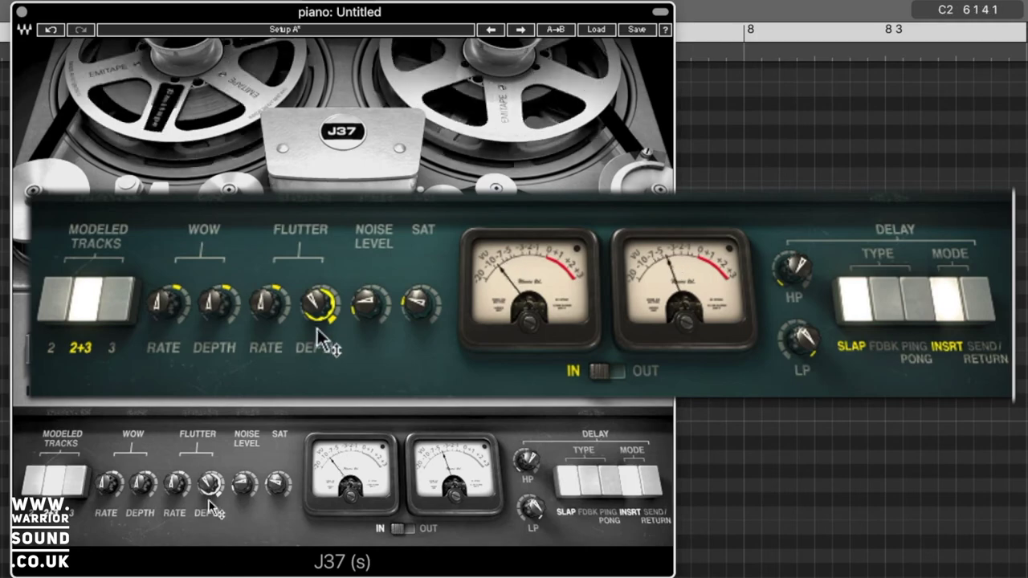
pyautogui.moveTo(211, 486)
pyautogui.mouseDown()
pyautogui.moveTo(211, 513)
pyautogui.moveTo(211, 489)
pyautogui.moveTo(210, 498)
pyautogui.mouseUp()
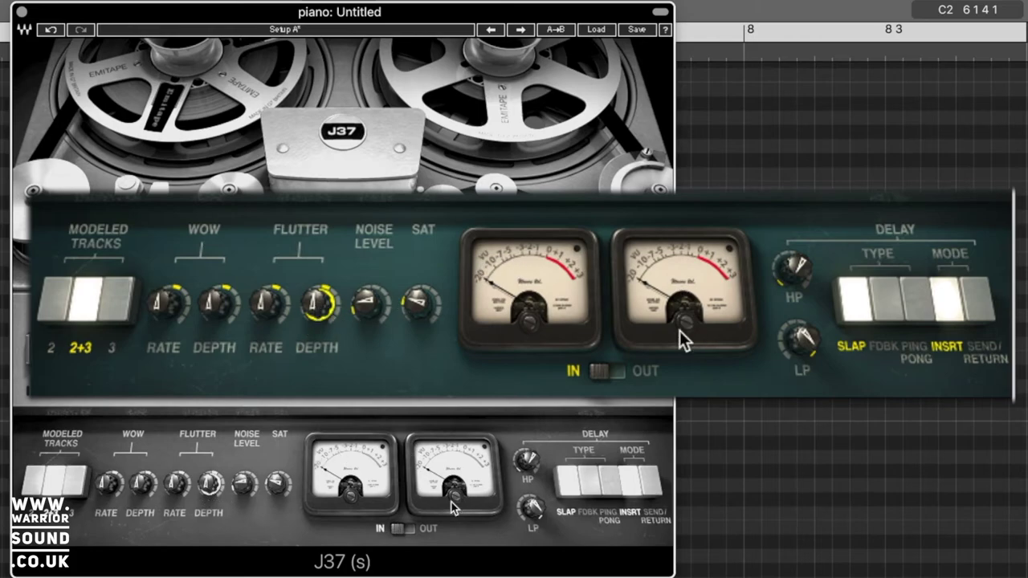
pyautogui.click(604, 381)
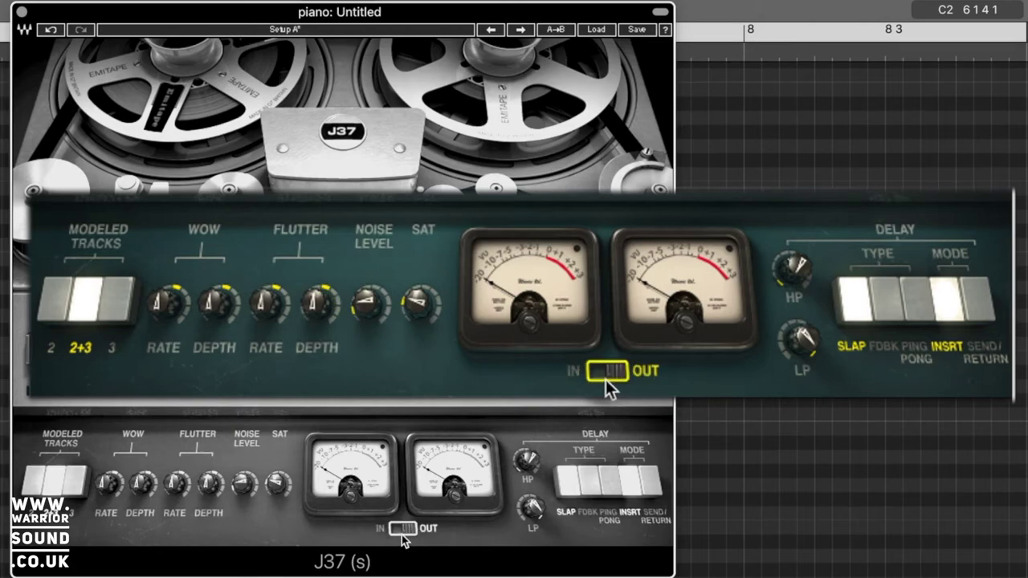
pyautogui.click(606, 374)
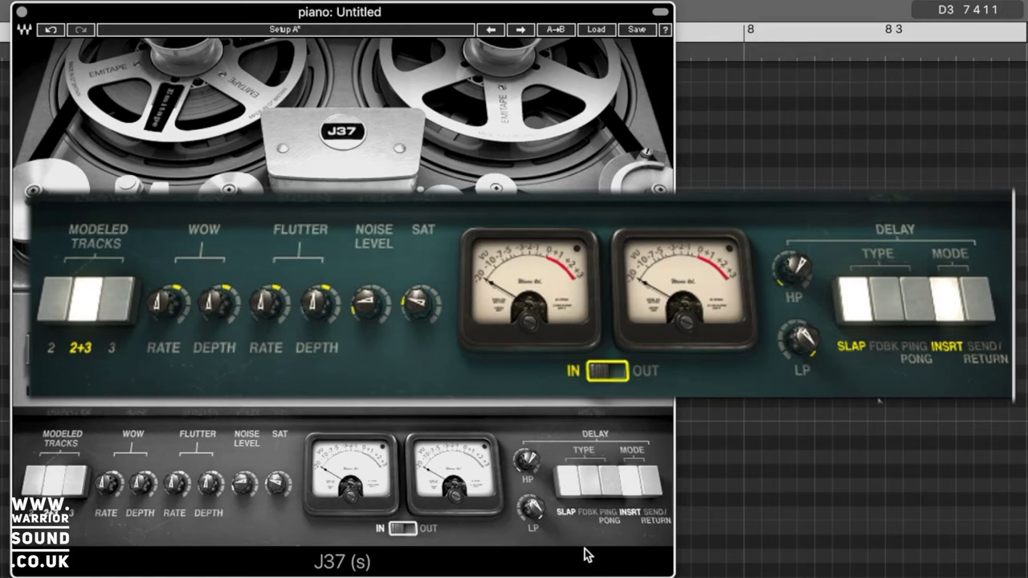
# Audition the FDBK and PING PONG delay types, keep SLAP, and lower the wow rate.
pyautogui.click(592, 484)
pyautogui.click(611, 483)
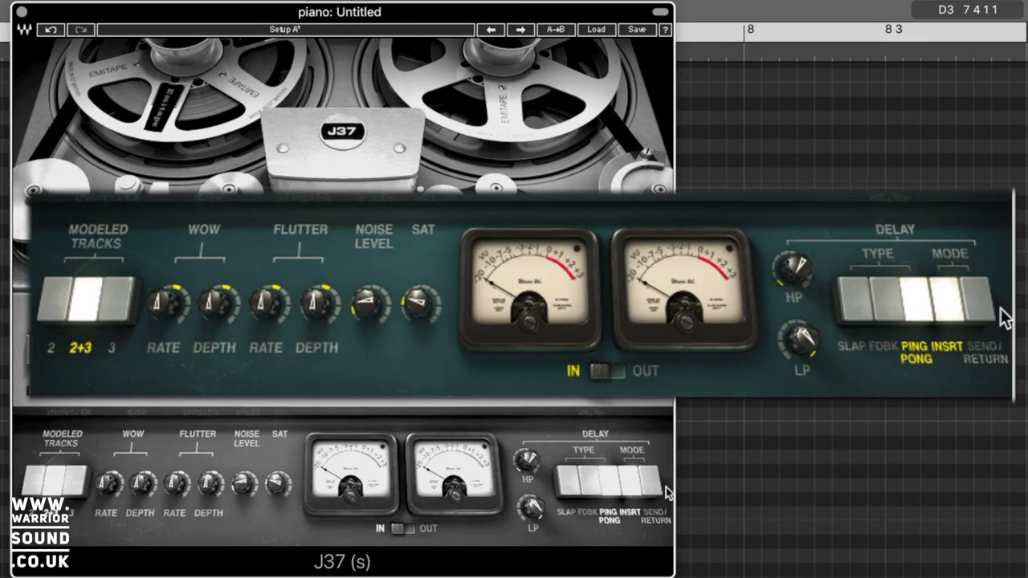
pyautogui.click(567, 485)
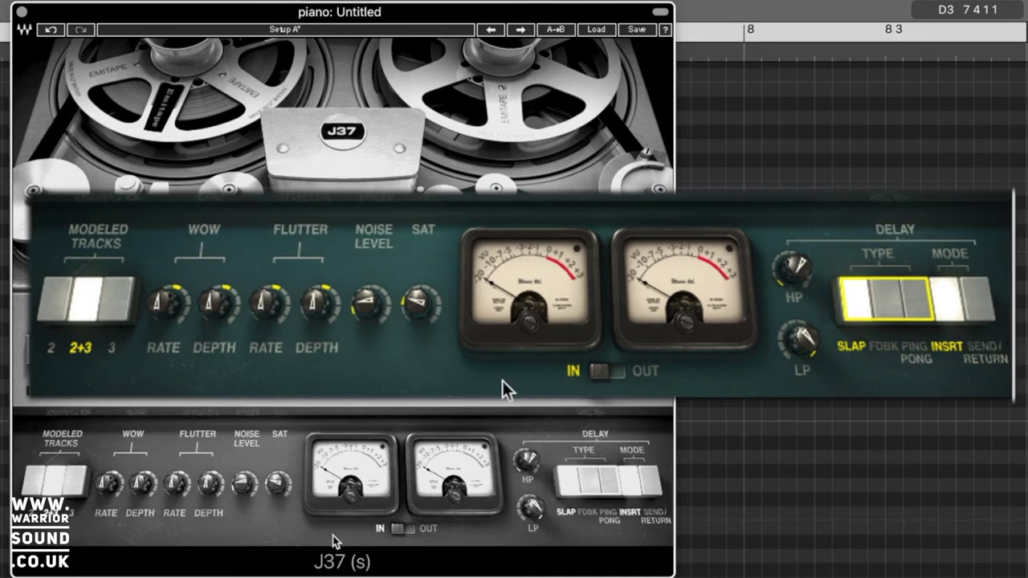
pyautogui.moveTo(111, 484); pyautogui.dragTo(143, 493)
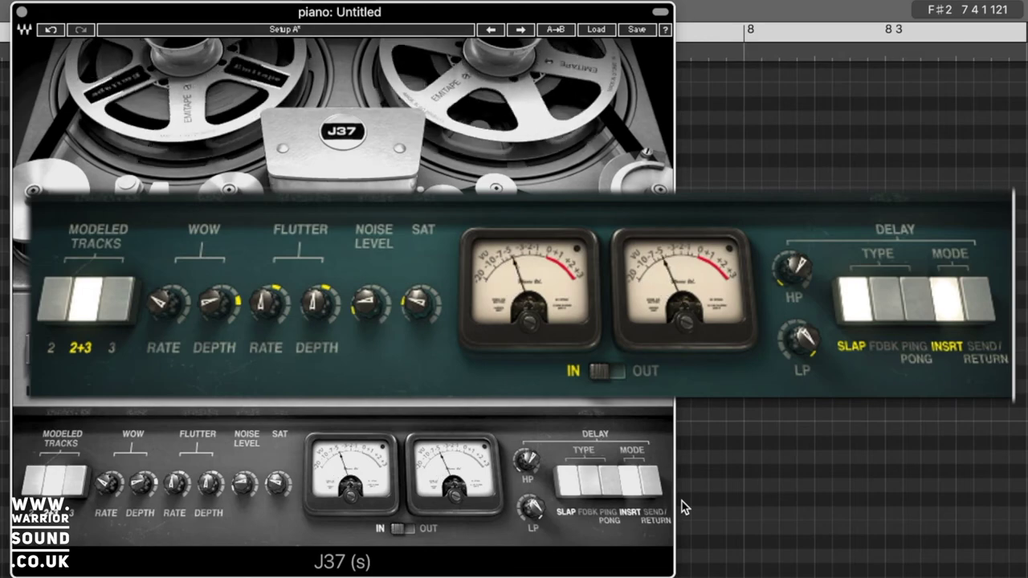
# Set the J37 delay to FDBK in INSRT mode with 172 Hz high-pass, synced to 1/8.
pyautogui.click(592, 484)
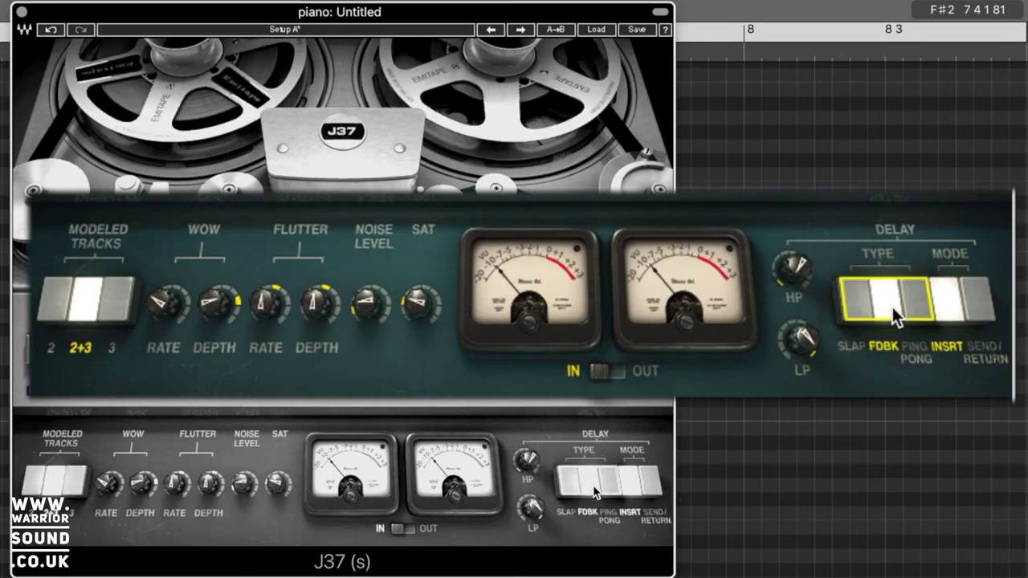
pyautogui.moveTo(528, 463); pyautogui.dragTo(533, 457)
pyautogui.click(653, 484)
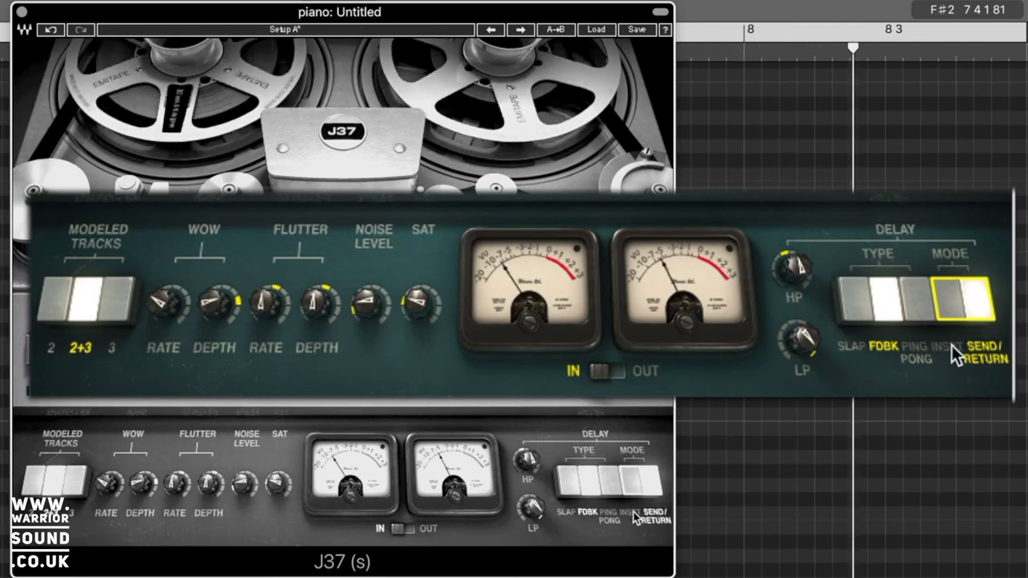
pyautogui.click(631, 486)
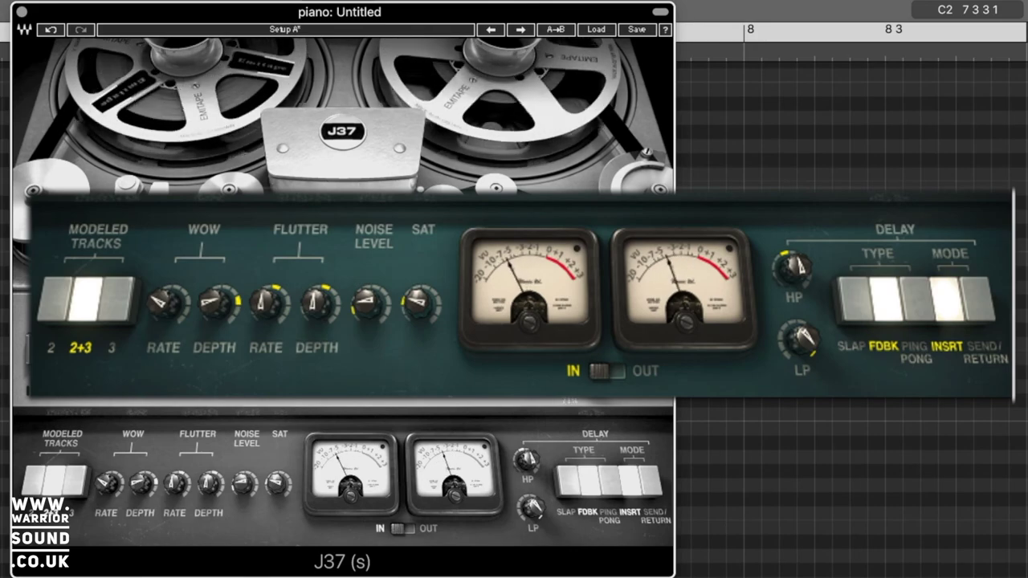
pyautogui.click(633, 507)
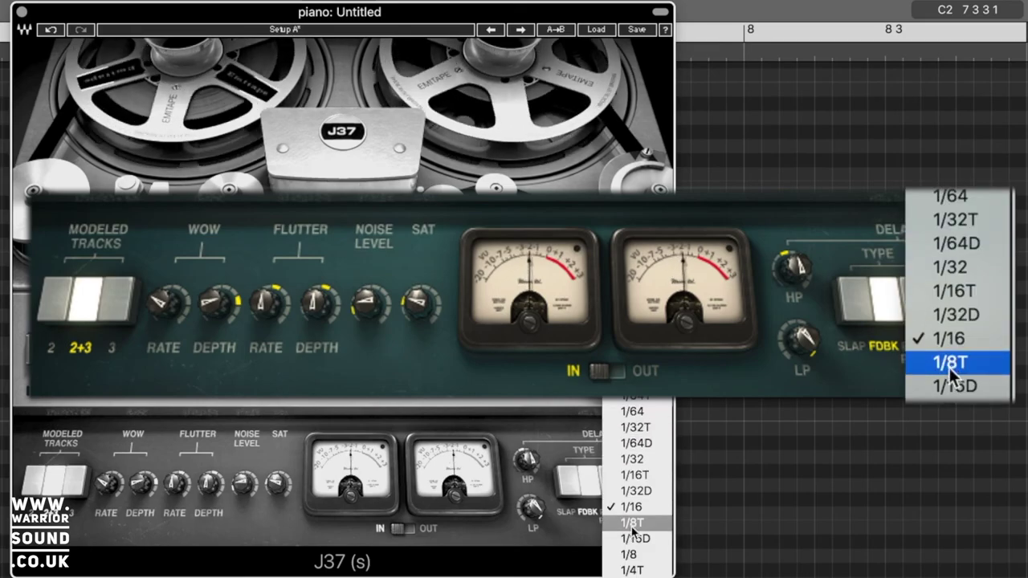
pyautogui.click(640, 561)
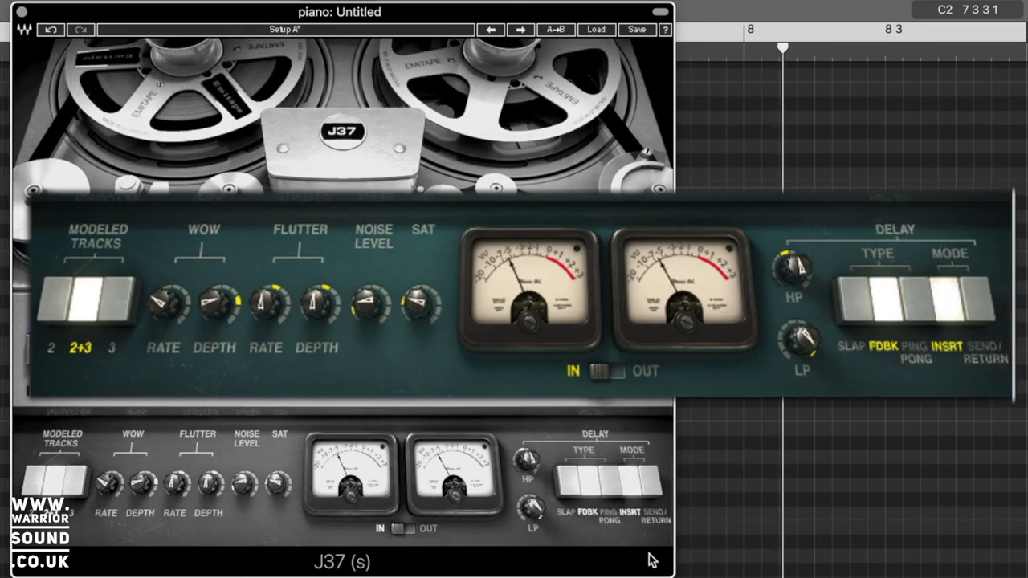